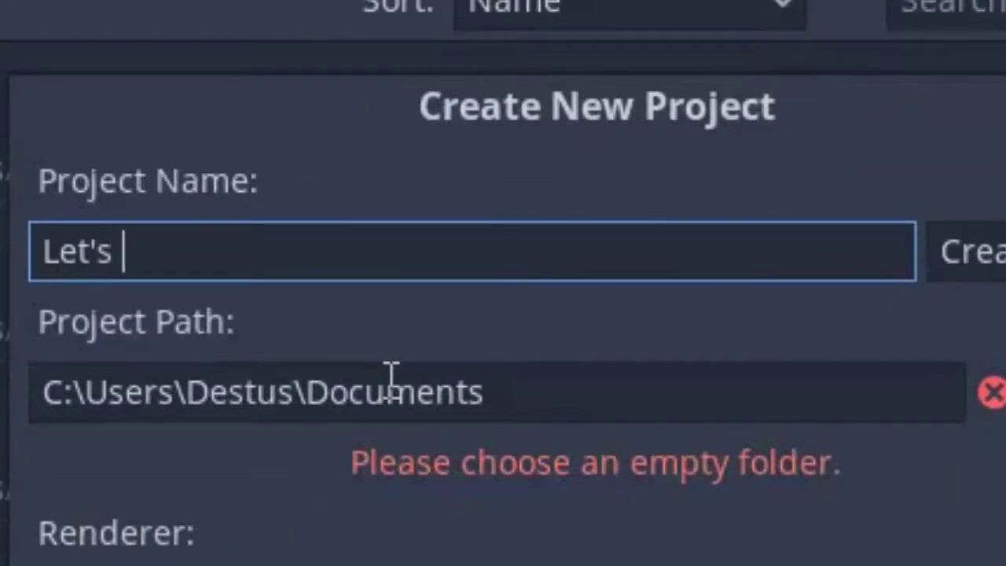
Name the new project 'Let's load some bars' and create a ProgressBar as the scene's root node.
{"action": "type", "text": "d some bars"}
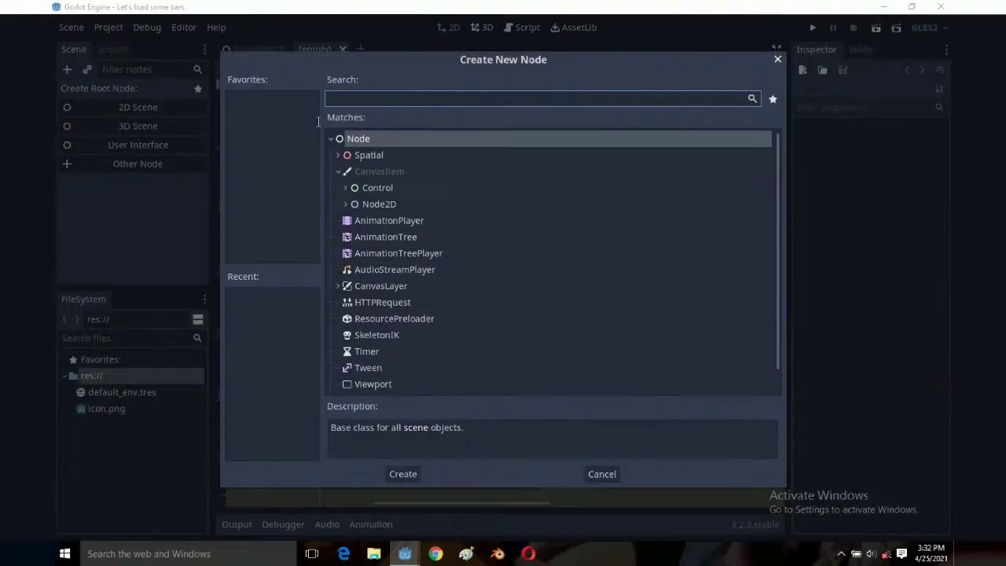
{"action": "type", "text": "progress"}
{"action": "key", "text": "Return"}
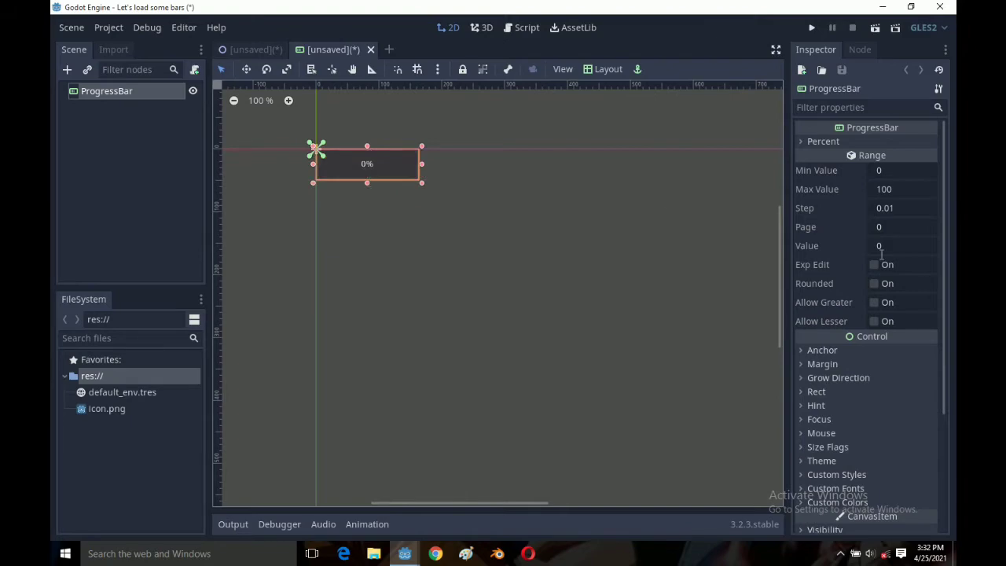
Expand the ProgressBar's Custom Styles section in the Inspector.
{"action": "scroll", "coordinate": [931, 314], "scroll_direction": "down", "scroll_amount": 3}
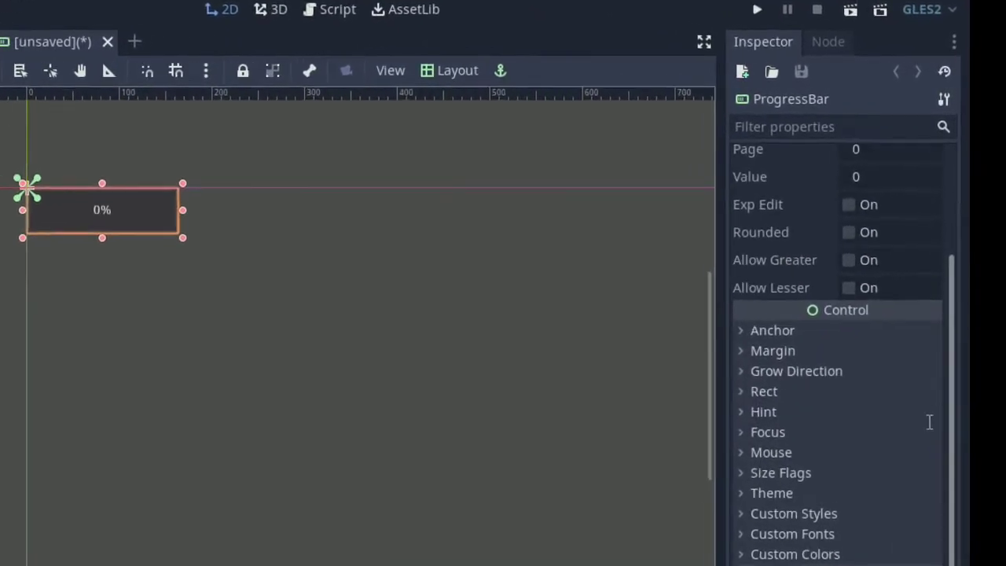
{"action": "scroll", "coordinate": [930, 483], "scroll_direction": "down", "scroll_amount": 5}
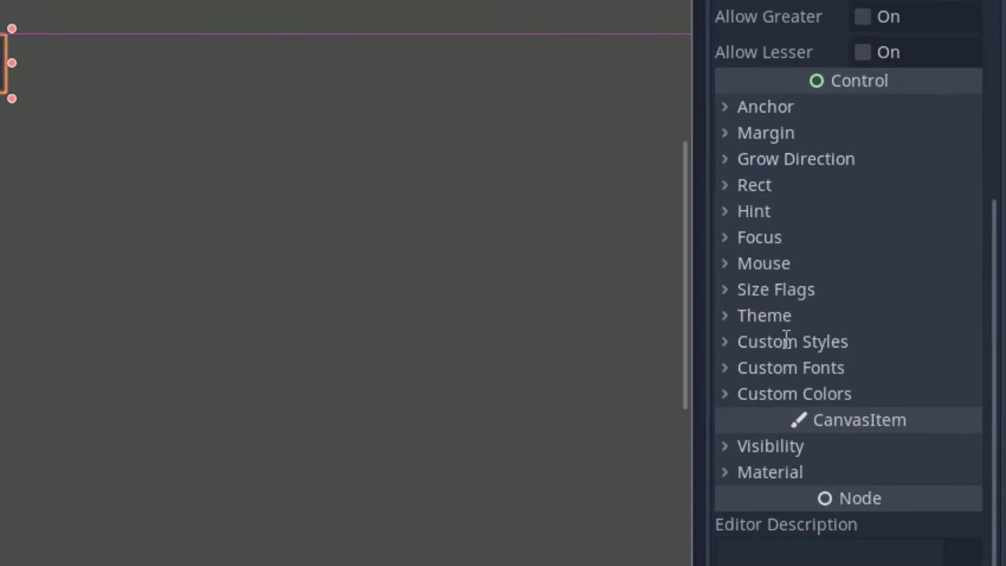
{"action": "left_click", "coordinate": [784, 340]}
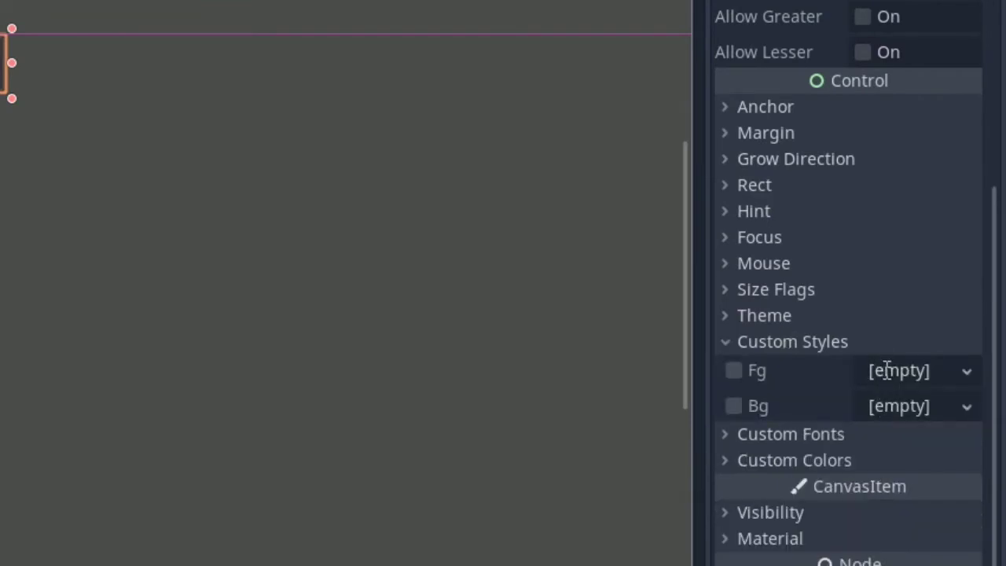
{"action": "left_click", "coordinate": [887, 370]}
Set the ProgressBar's Range Value to 50.
{"action": "scroll", "coordinate": [943, 235], "scroll_direction": "up", "scroll_amount": 3}
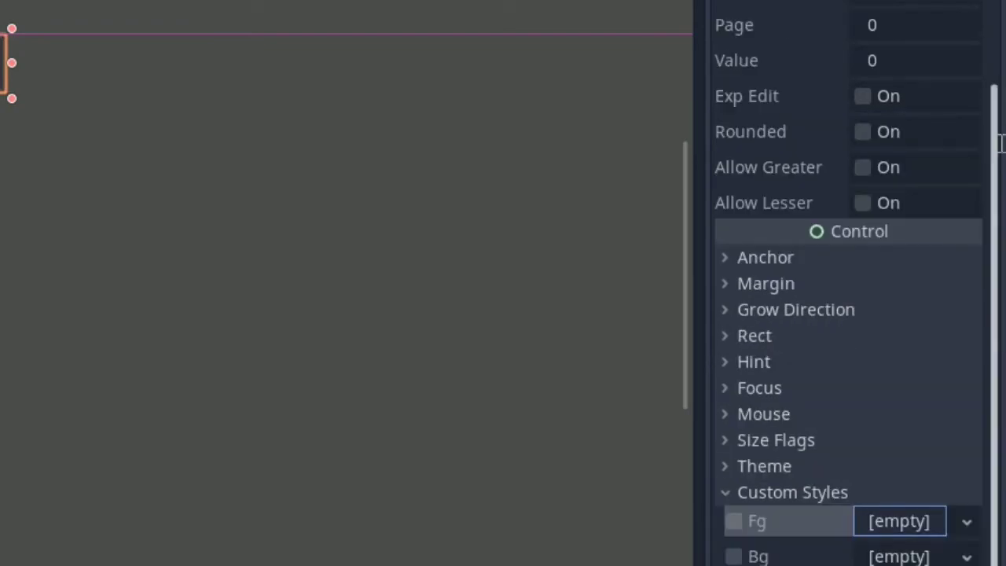
{"action": "left_click", "coordinate": [871, 62]}
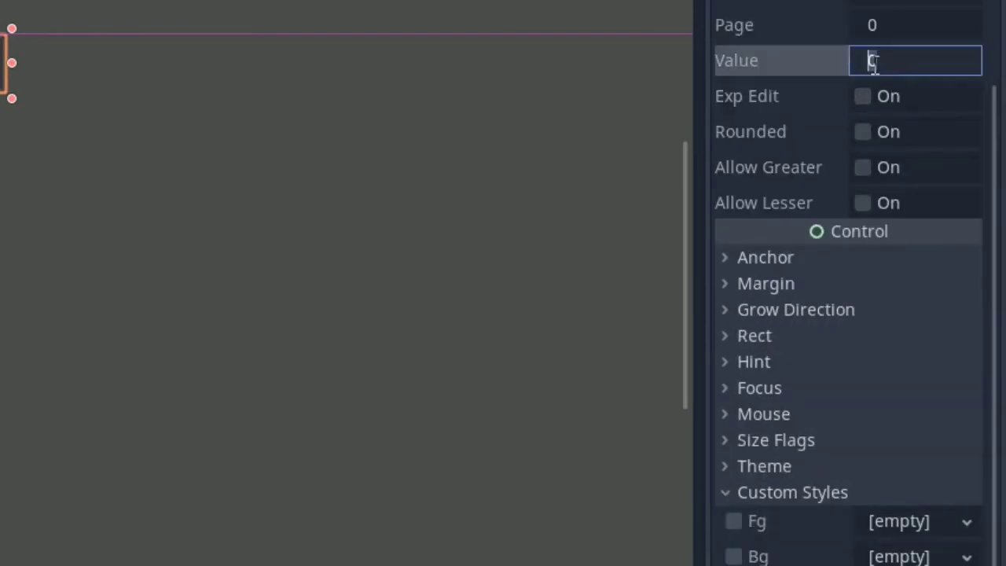
{"action": "type", "text": "10"}
{"action": "double_click", "coordinate": [891, 62]}
{"action": "type", "text": "50"}
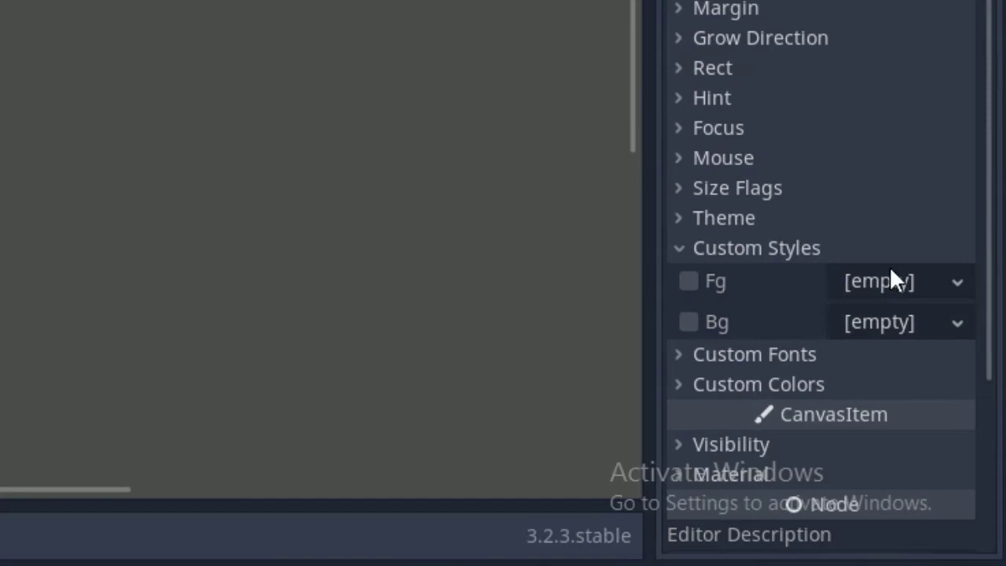
Assign a new StyleBoxFlat to the ProgressBar's Fg custom style.
{"action": "left_click", "coordinate": [886, 281]}
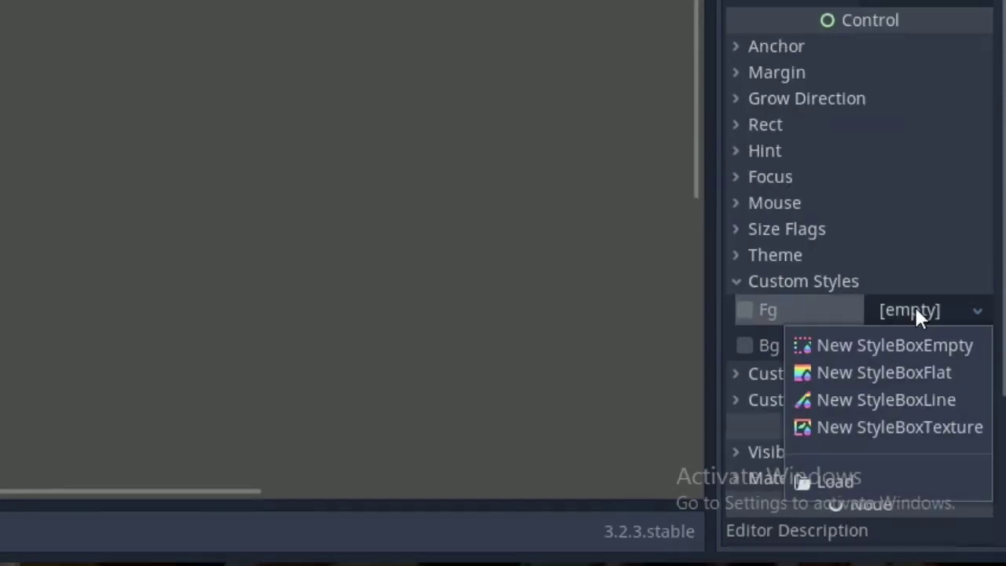
{"action": "key", "text": "Escape"}
{"action": "left_click", "coordinate": [879, 371]}
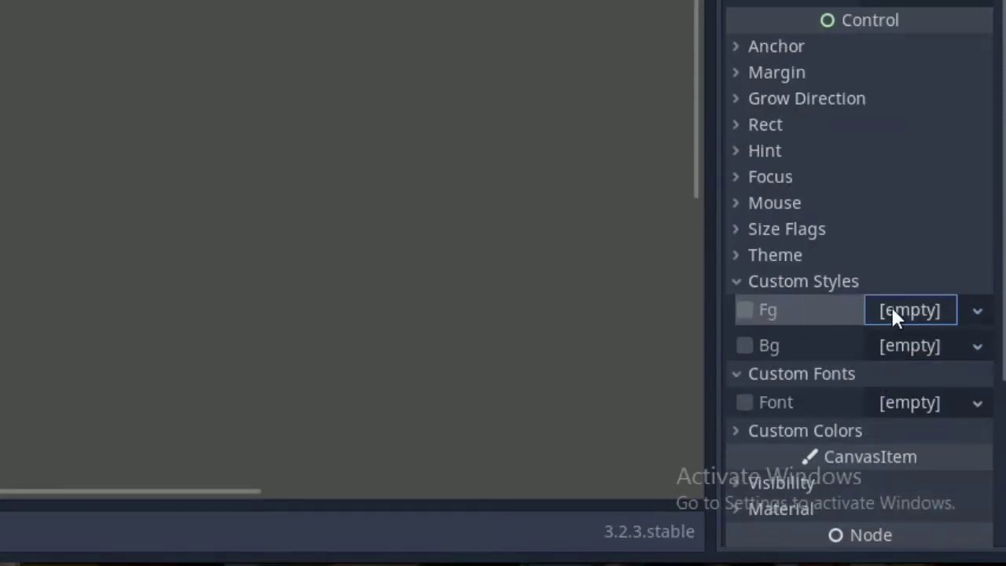
{"action": "left_click", "coordinate": [891, 311]}
{"action": "left_click", "coordinate": [860, 374]}
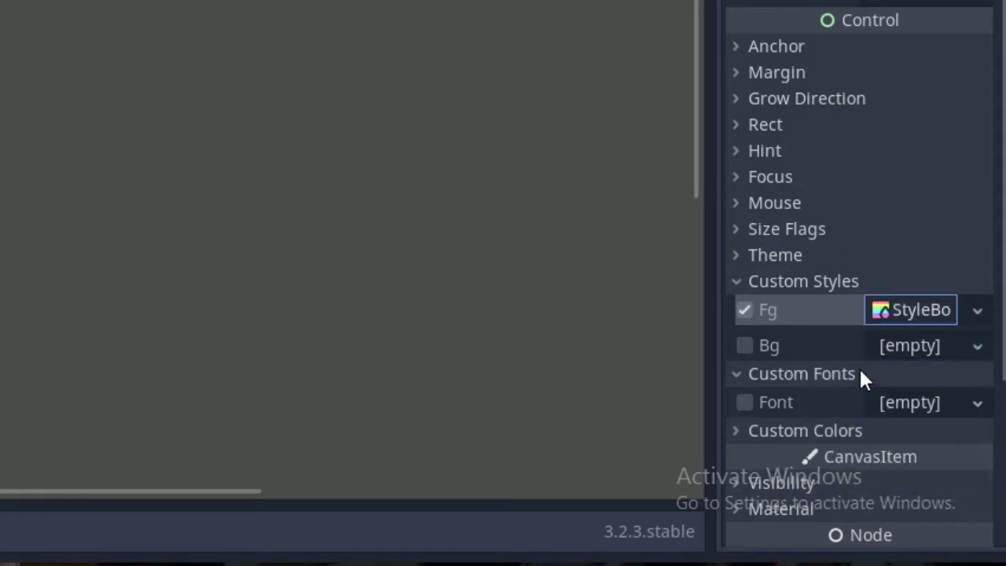
Expand the Fg StyleBoxFlat and bring up its Bg Color picker.
{"action": "left_click", "coordinate": [891, 309]}
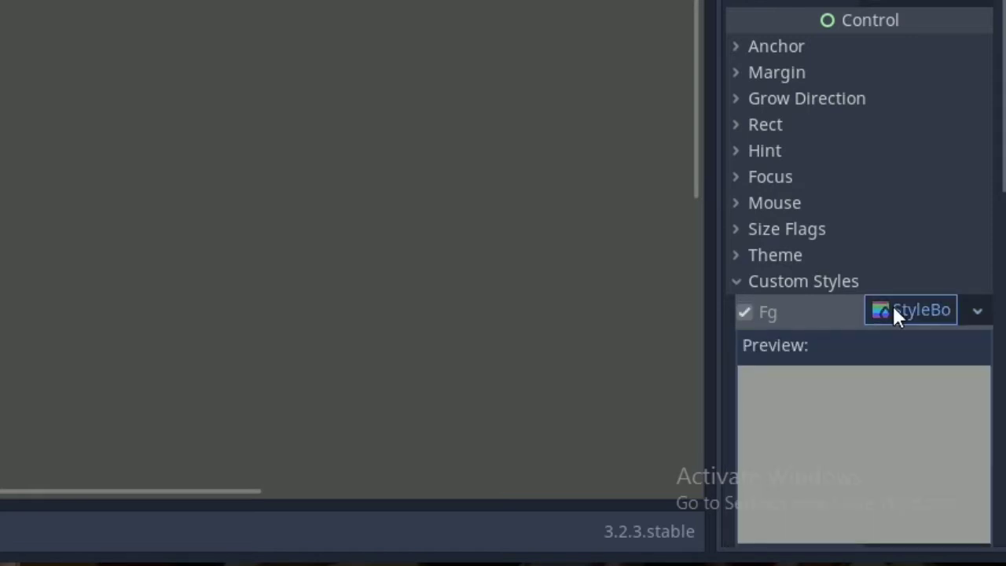
{"action": "scroll", "coordinate": [963, 367], "scroll_direction": "down", "scroll_amount": 5}
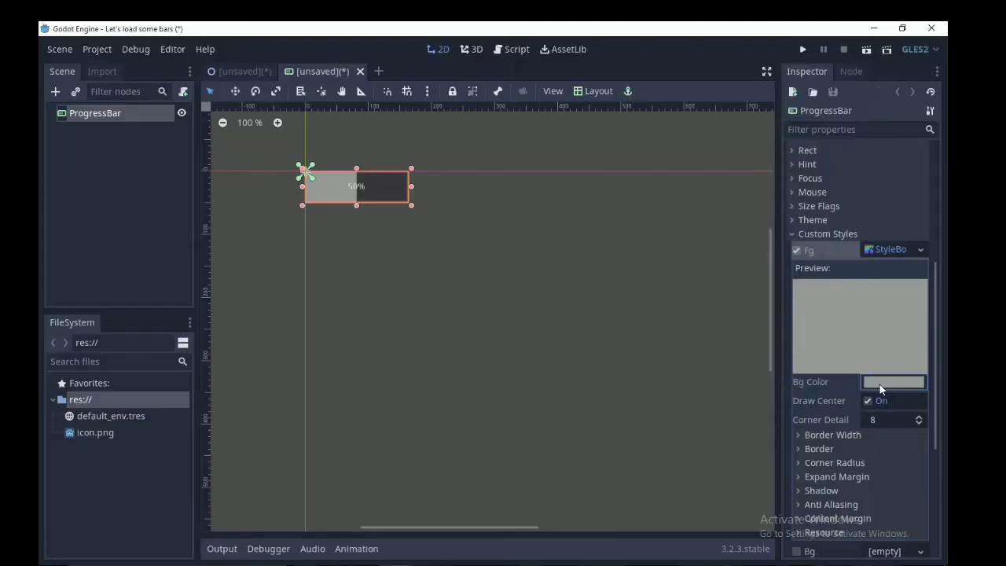
{"action": "left_click", "coordinate": [900, 220]}
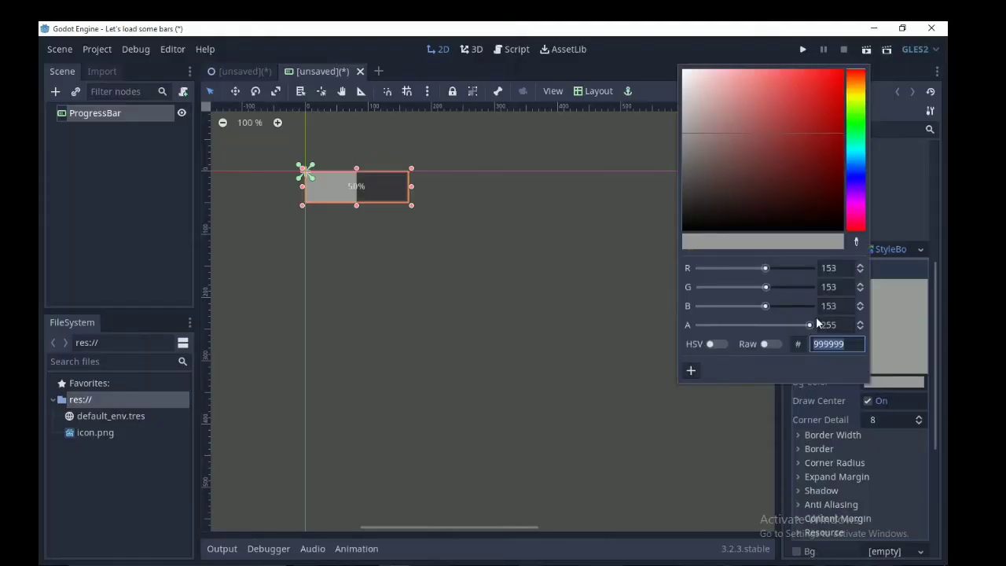
Make the Fg fill colour fcfafa and set Left, Top, Right and Bottom border widths to 2.
{"action": "left_click", "coordinate": [684, 75]}
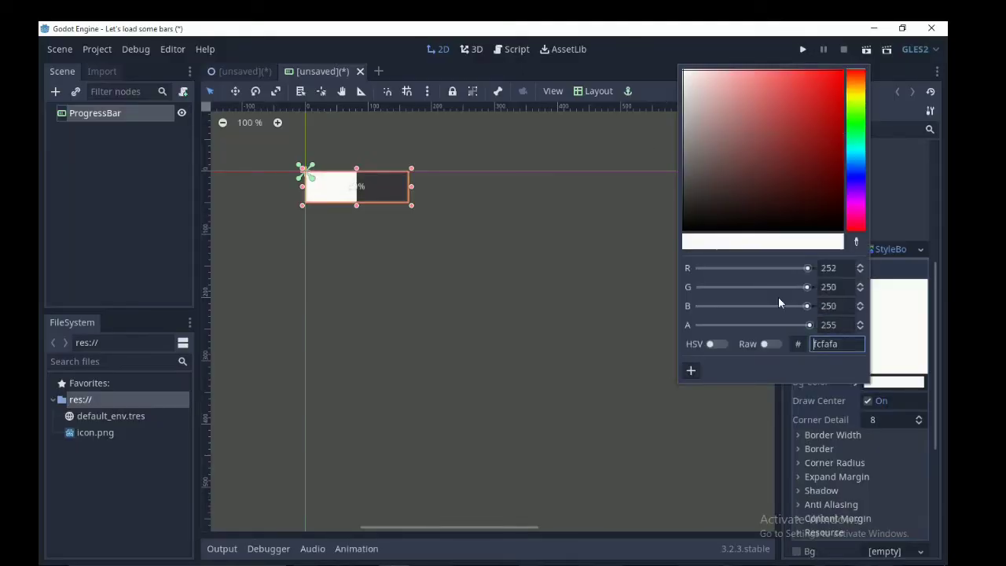
{"action": "left_click", "coordinate": [824, 434]}
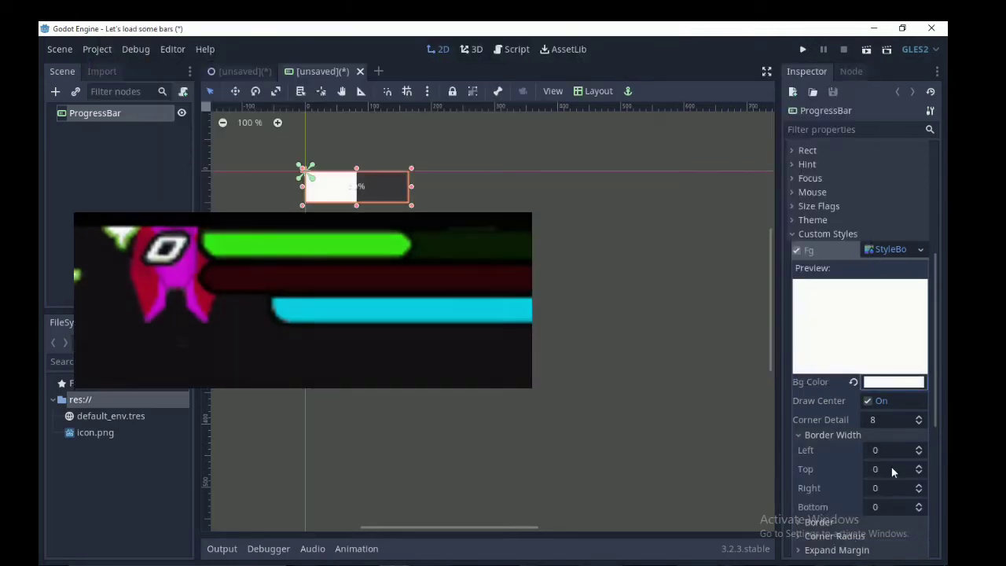
{"action": "left_click", "coordinate": [919, 448]}
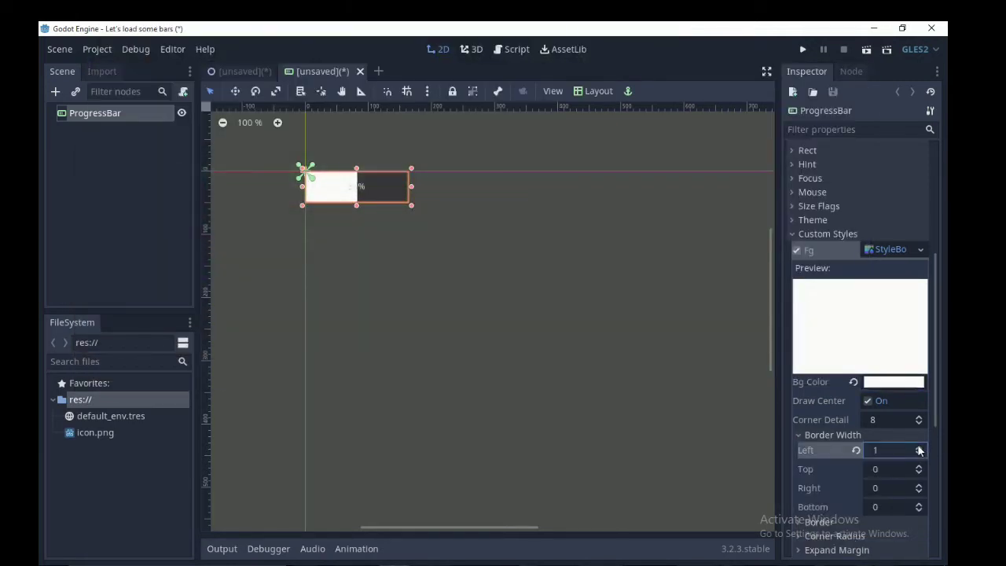
{"action": "left_click", "coordinate": [919, 447]}
{"action": "left_click", "coordinate": [889, 470]}
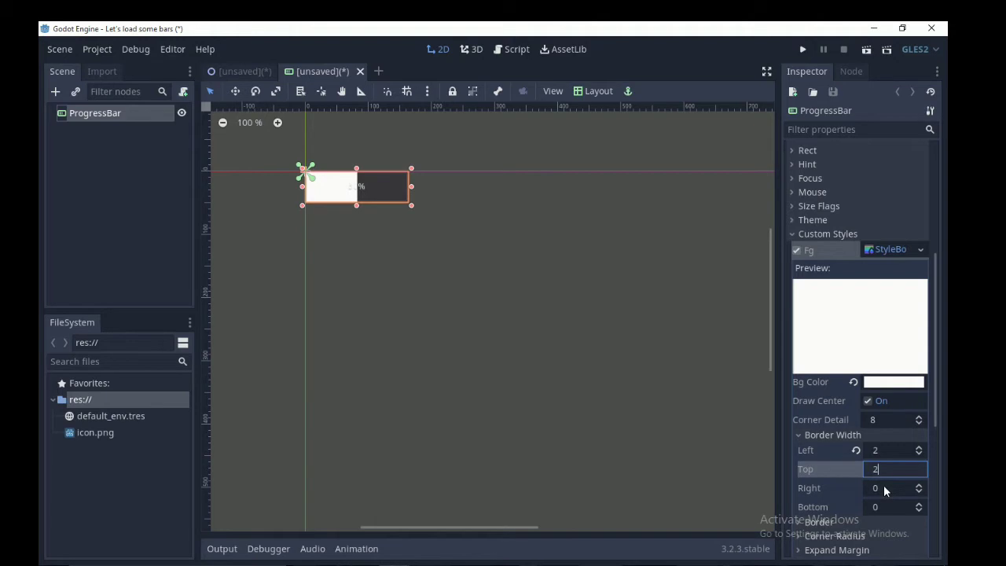
{"action": "left_click", "coordinate": [884, 488]}
{"action": "type", "text": "2"}
{"action": "left_click", "coordinate": [892, 507]}
{"action": "type", "text": "2"}
{"action": "scroll", "coordinate": [892, 507], "scroll_direction": "down", "scroll_amount": 3}
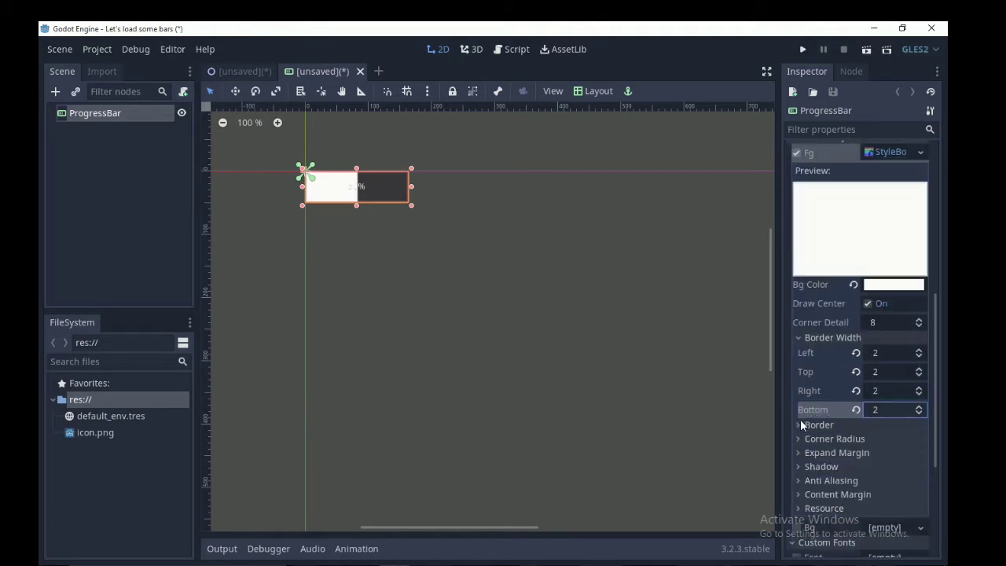
Set the Fg style's border colour to 080808 and expand its Corner Radius settings.
{"action": "left_click", "coordinate": [864, 424]}
{"action": "left_click", "coordinate": [886, 440]}
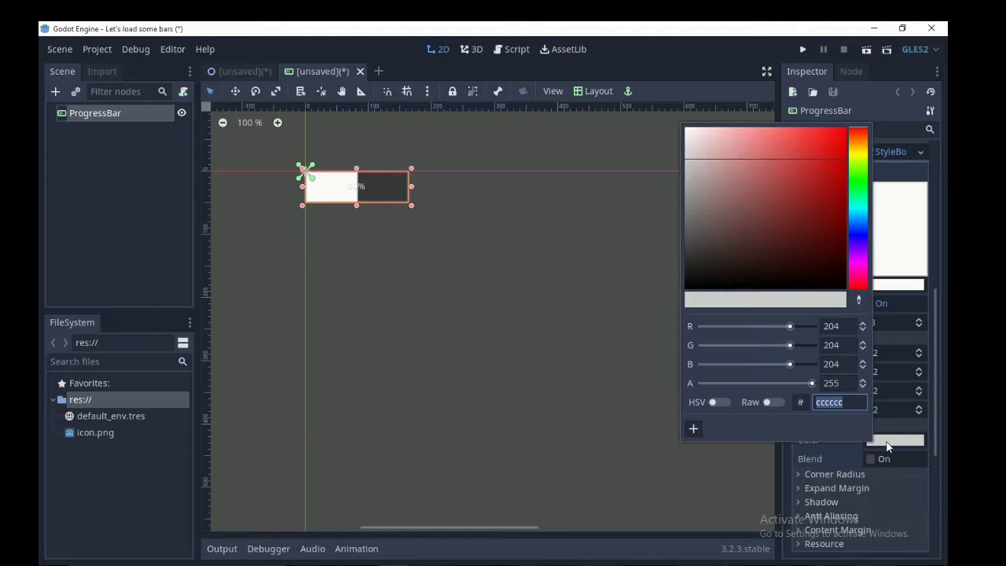
{"action": "left_click", "coordinate": [687, 290]}
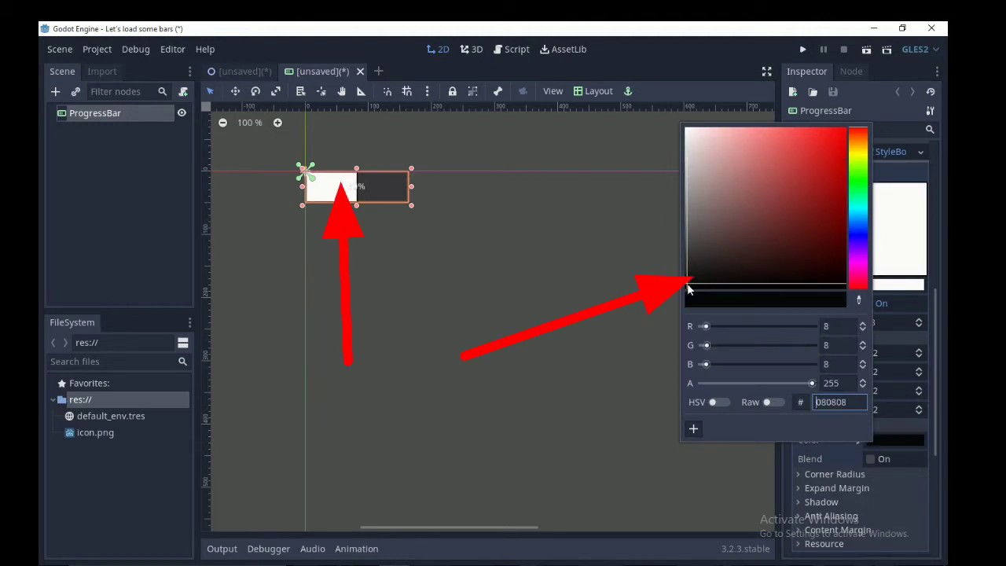
{"action": "left_click", "coordinate": [931, 433]}
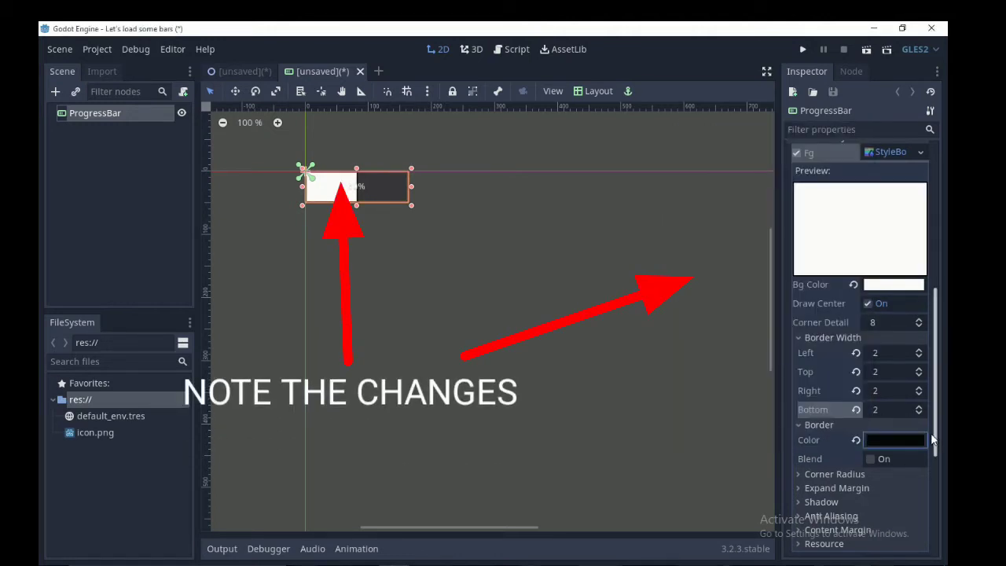
{"action": "left_click", "coordinate": [837, 474]}
{"action": "scroll", "coordinate": [864, 440], "scroll_direction": "down", "scroll_amount": 3}
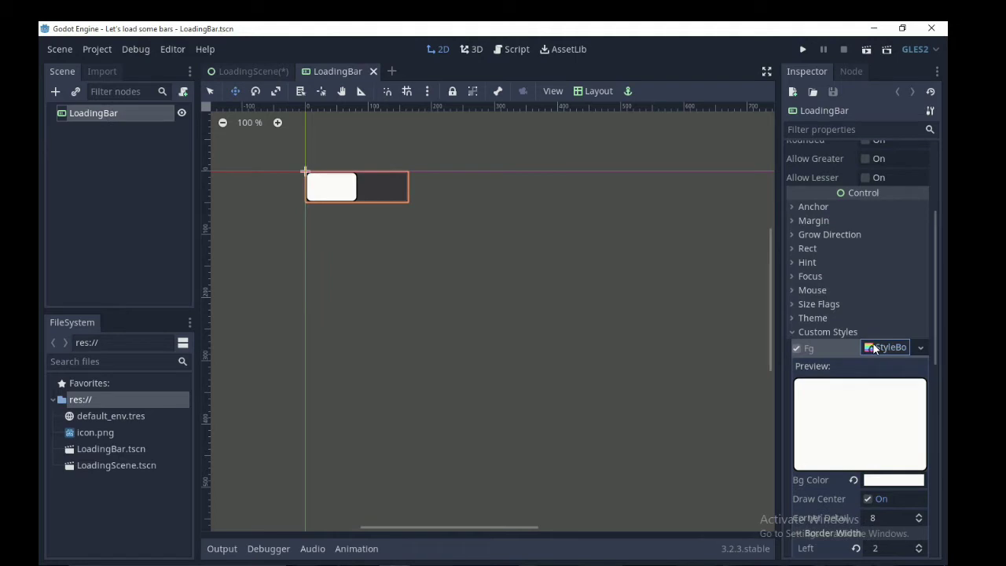
Collapse the Fg style and give the Bg custom style a new StyleBoxFlat.
{"action": "left_click", "coordinate": [885, 347]}
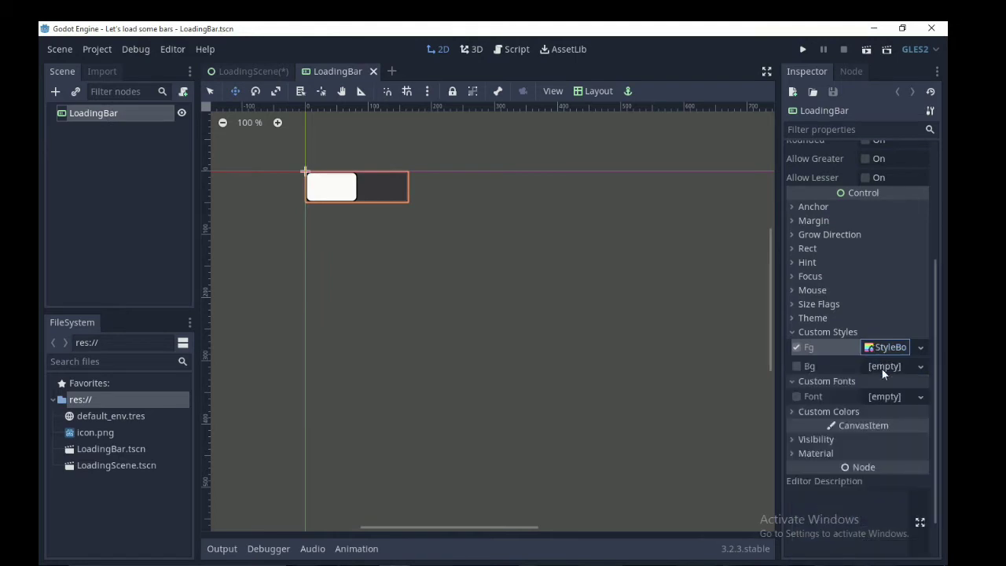
{"action": "left_click", "coordinate": [881, 369]}
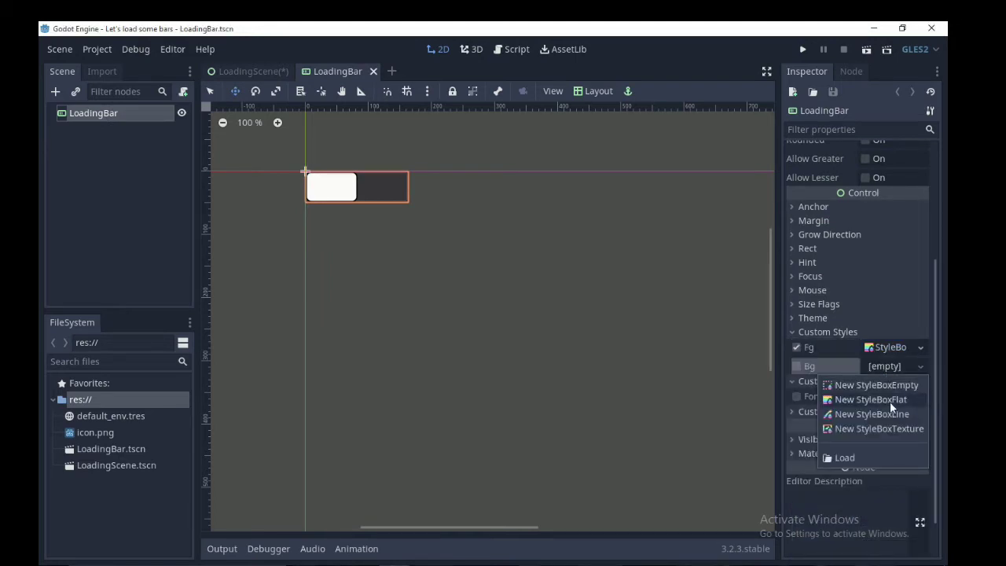
{"action": "left_click", "coordinate": [870, 399]}
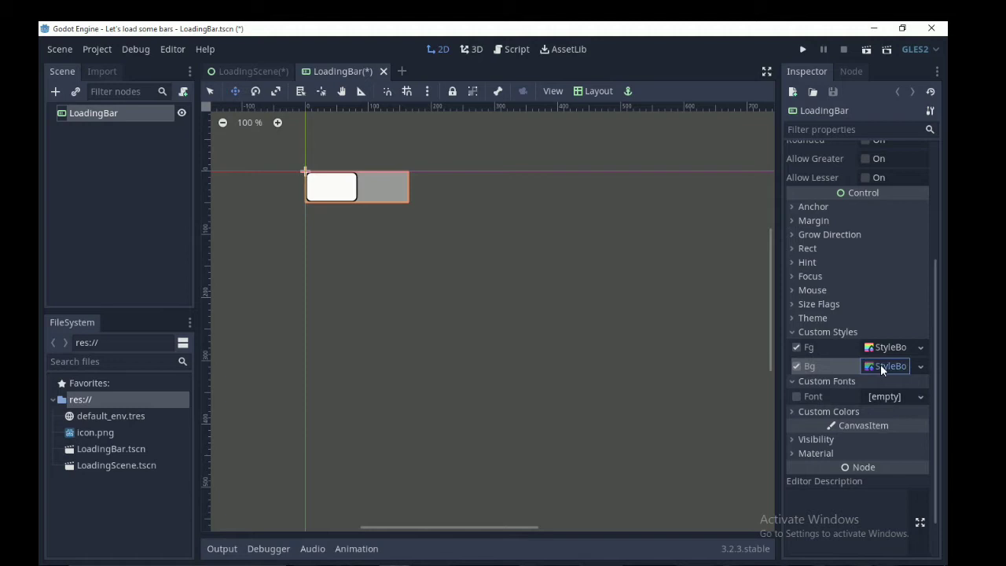
{"action": "left_click", "coordinate": [880, 364]}
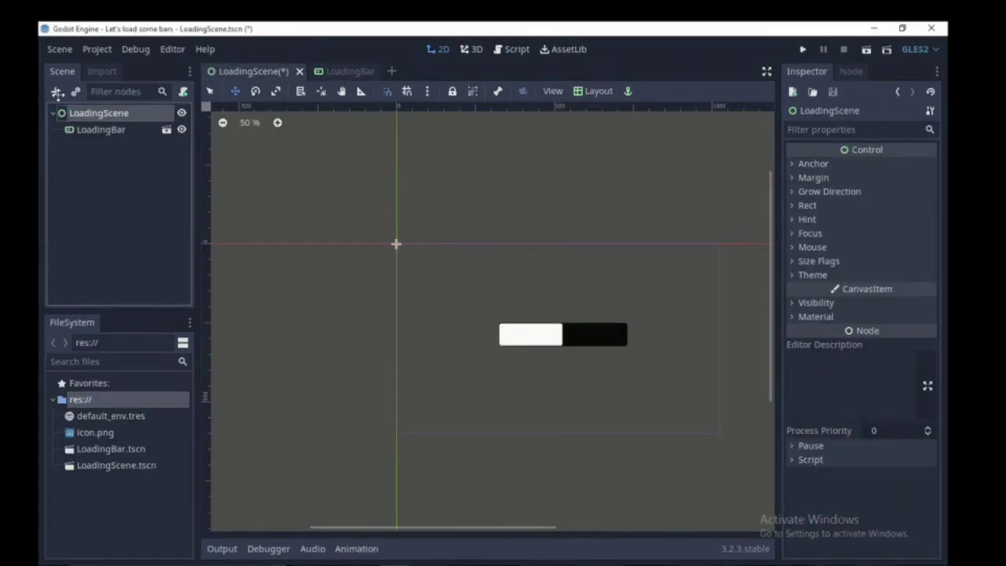
Add a Tween node to LoadingScene by searching 'twee' in Create New Node.
{"action": "left_click", "coordinate": [56, 92]}
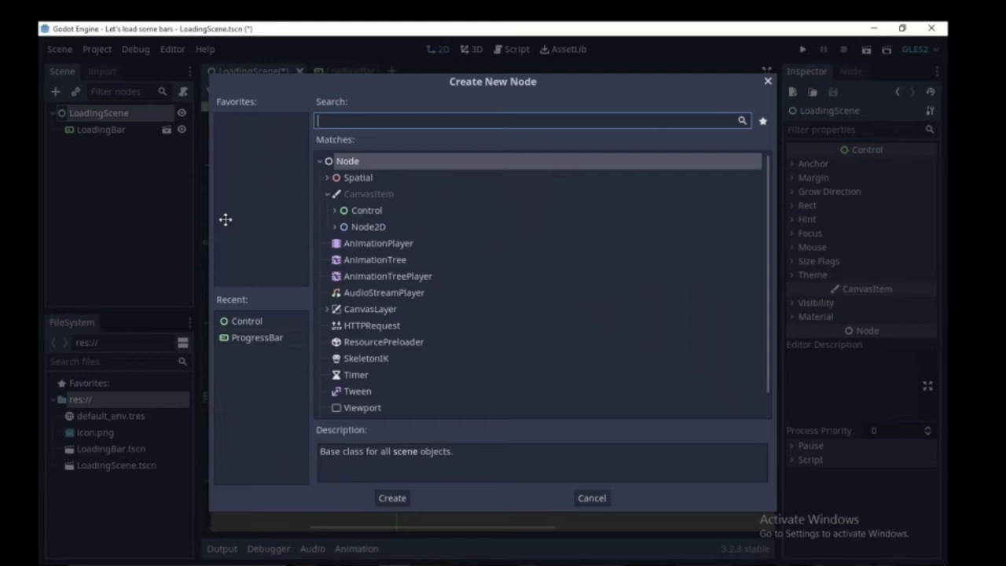
{"action": "type", "text": "twee"}
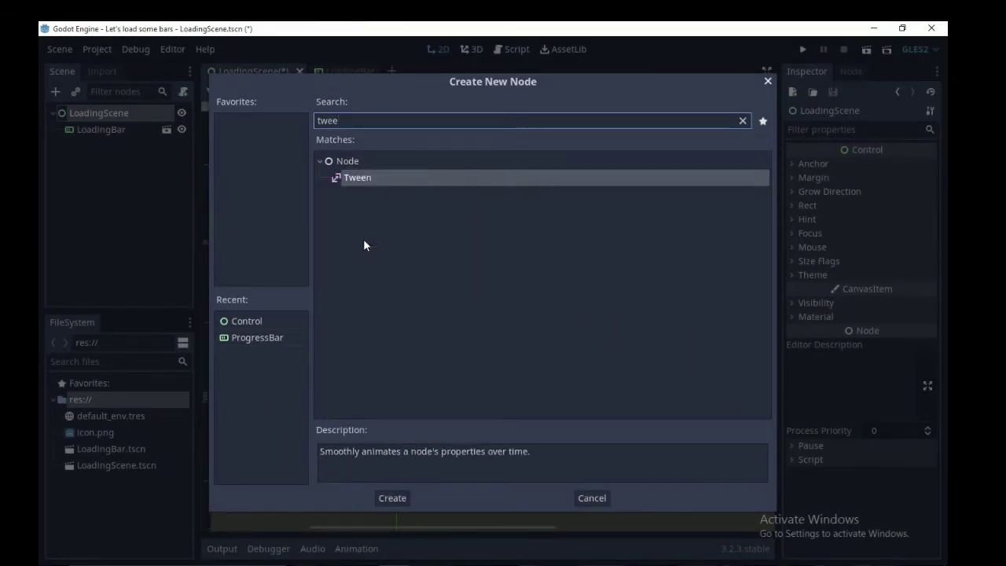
{"action": "key", "text": "Return"}
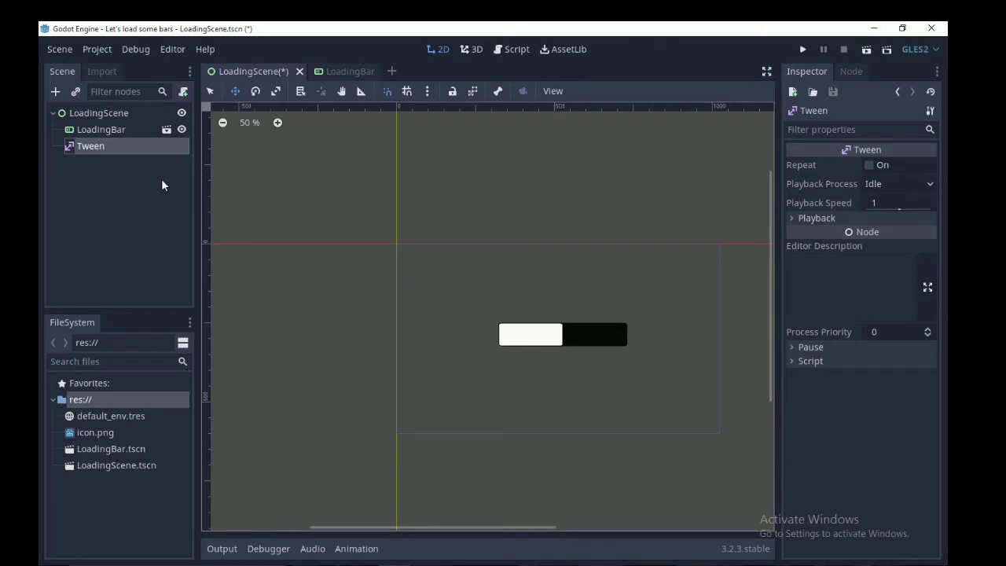
Attach a new LoadingScene.gd script to LoadingScene and begin writing 'onready var tween = $t'.
{"action": "left_click", "coordinate": [98, 112]}
{"action": "left_click", "coordinate": [183, 91]}
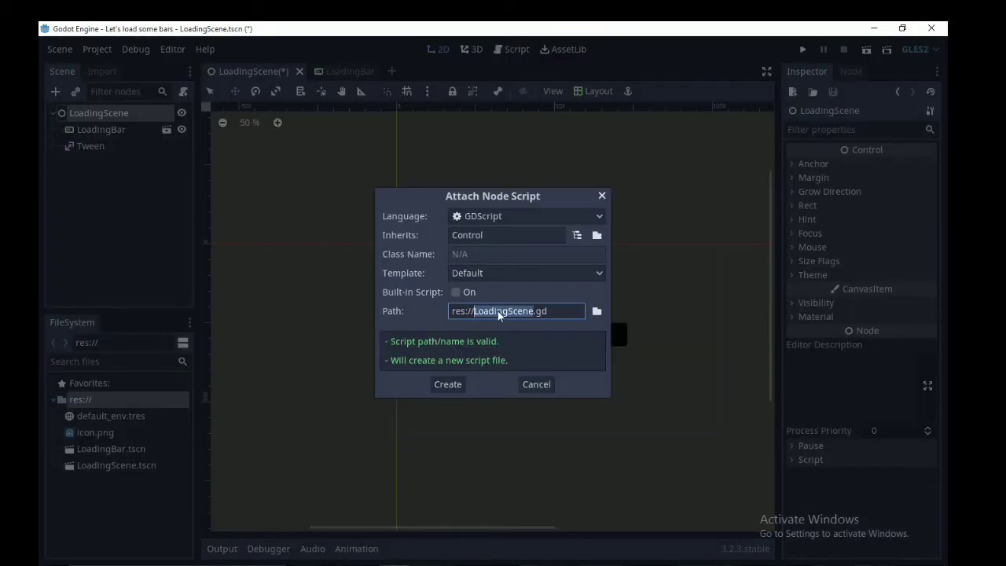
{"action": "left_click", "coordinate": [447, 384]}
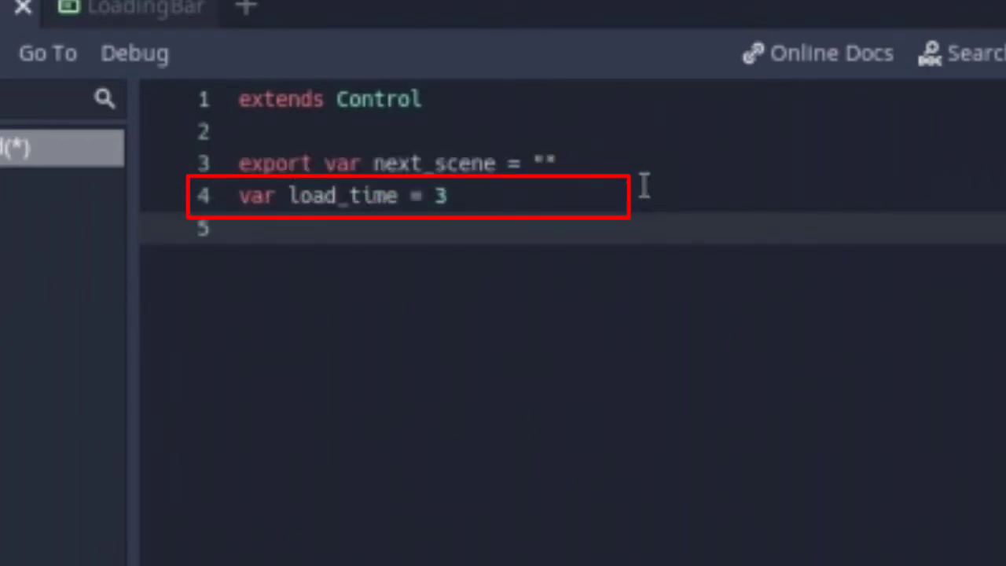
{"action": "type", "text": "onready"}
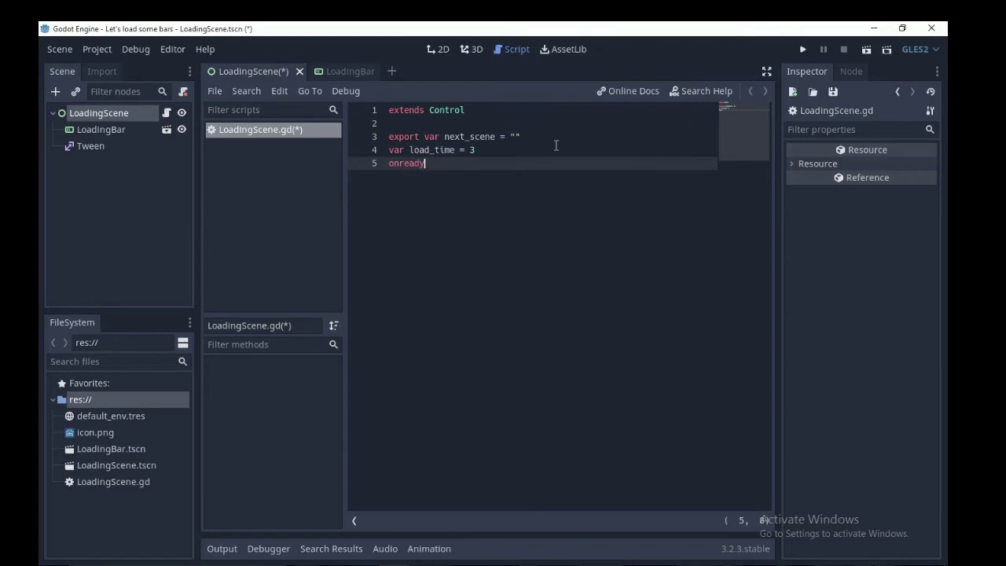
{"action": "type", "text": " var tween = $t"}
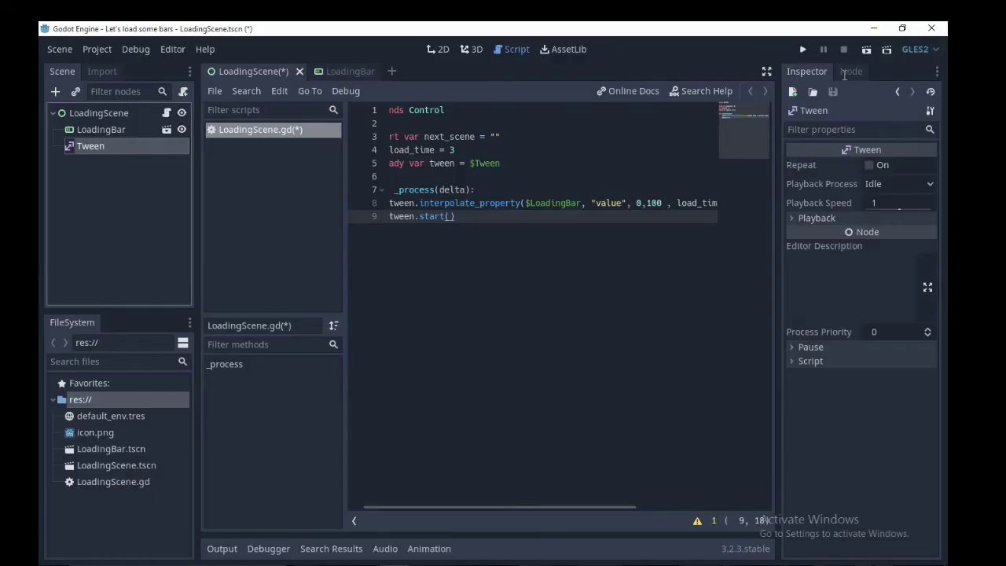
Connect the Tween's tween_all_completed signal to the LoadingScene script.
{"action": "left_click", "coordinate": [850, 72]}
{"action": "double_click", "coordinate": [860, 131]}
{"action": "left_click", "coordinate": [427, 445]}
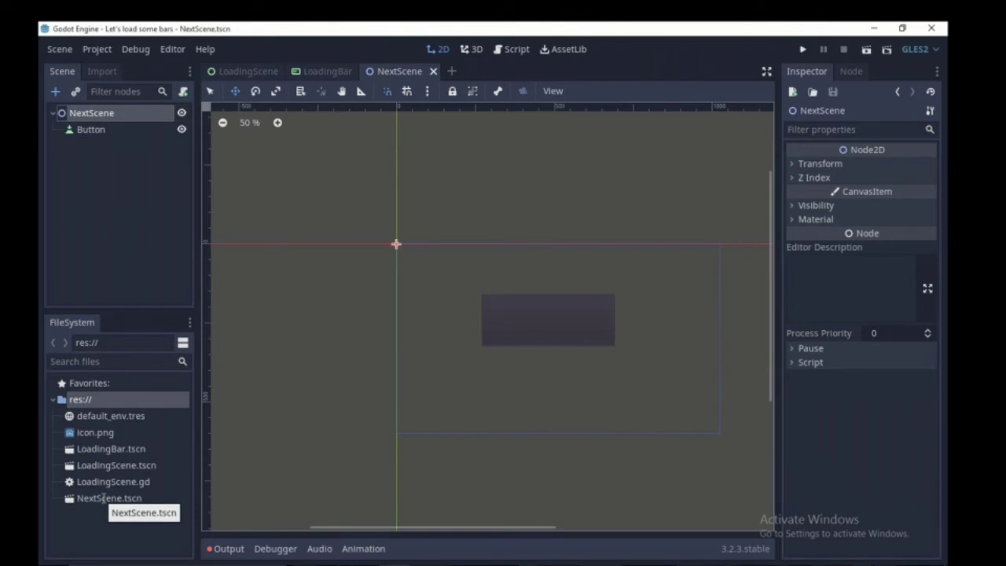
Copy the path of NextScene.tscn from FileSystem and return to the LoadingScene tab.
{"action": "right_click", "coordinate": [103, 498]}
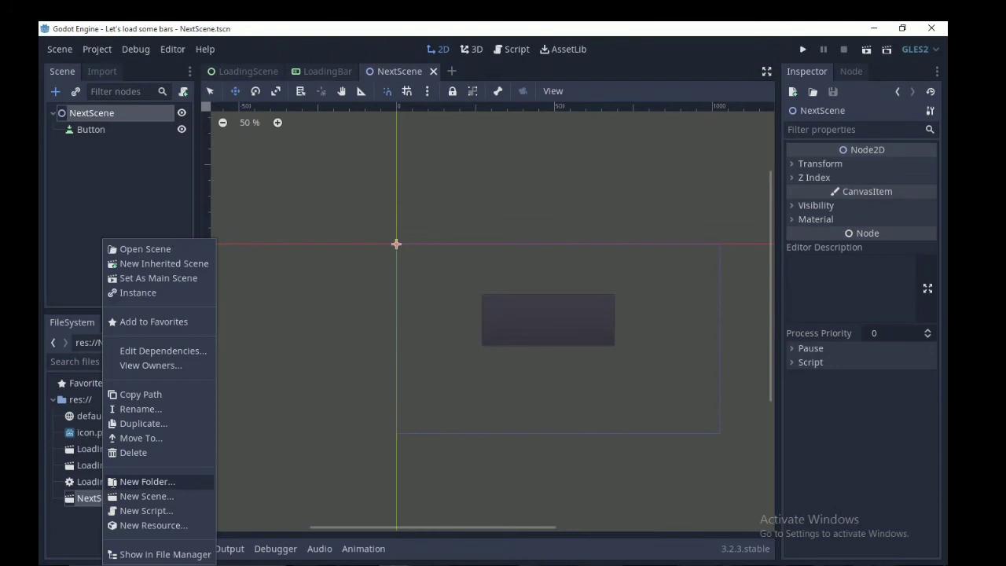
{"action": "left_click", "coordinate": [135, 394]}
{"action": "left_click", "coordinate": [255, 71]}
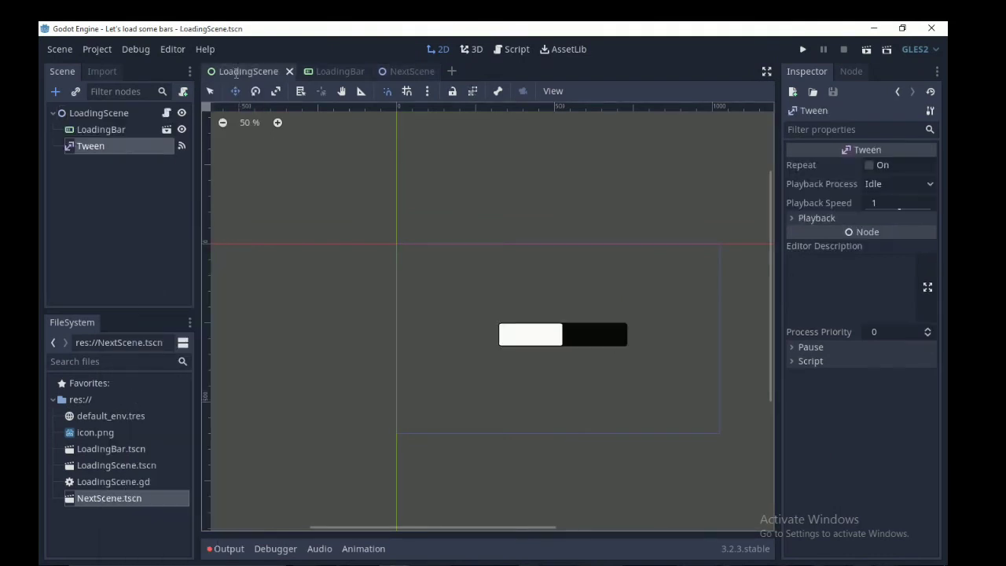
Set LoadingScene's Next Scene variable to the pasted res://NextScene.tscn path.
{"action": "left_click", "coordinate": [126, 113]}
{"action": "left_click", "coordinate": [873, 165]}
{"action": "key", "text": "ctrl+v"}
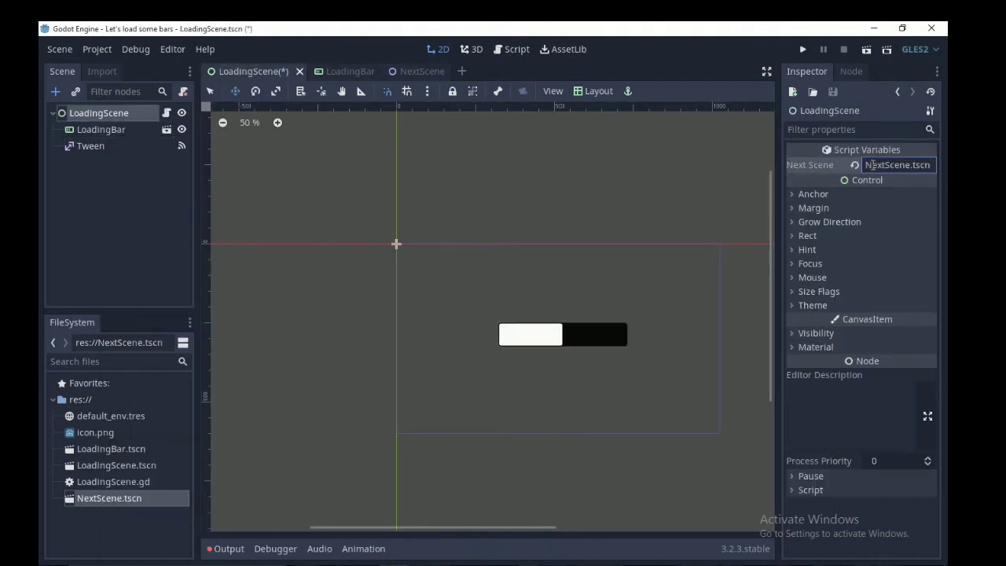
{"action": "key", "text": "Return"}
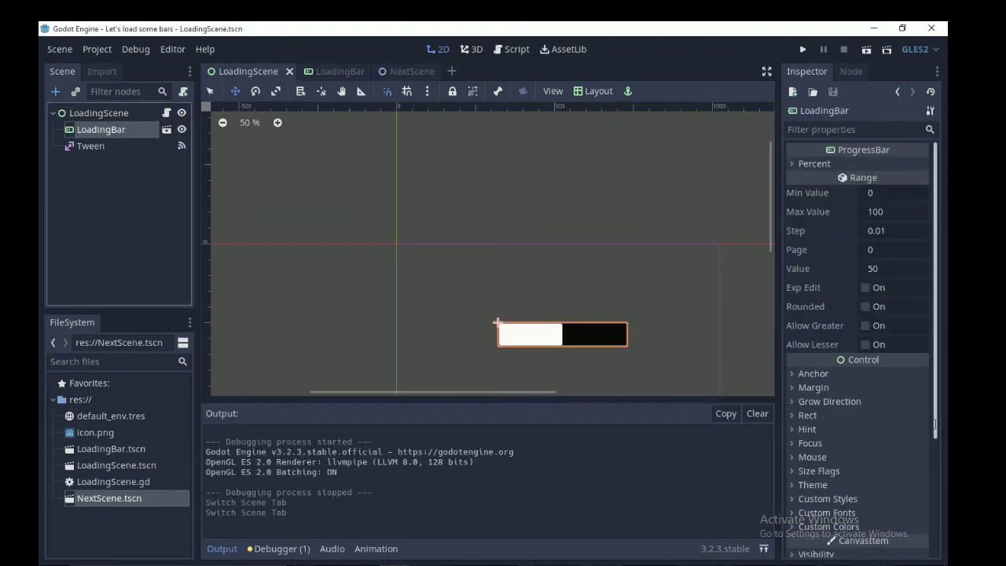
Tint the loading bar cyan by setting its Visibility > Modulate colour to 11cde2.
{"action": "scroll", "coordinate": [860, 338], "scroll_direction": "down", "scroll_amount": 2}
{"action": "left_click", "coordinate": [815, 463]}
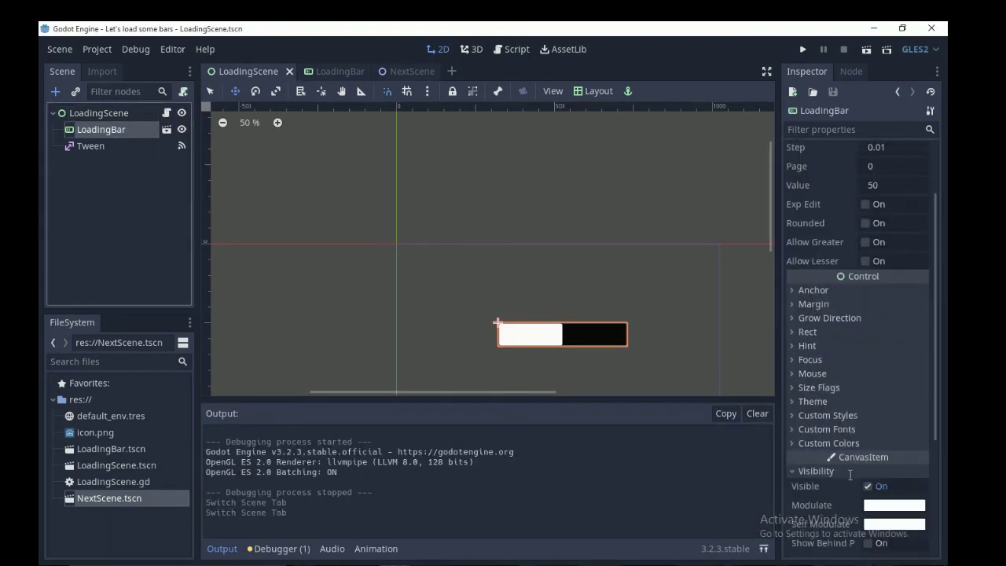
{"action": "left_click", "coordinate": [893, 504]}
{"action": "key", "text": "ctrl+v"}
{"action": "key", "text": "Return"}
Close the Modulate colour picker, leaving the bar tinted cyan.
{"action": "left_click", "coordinate": [407, 187]}
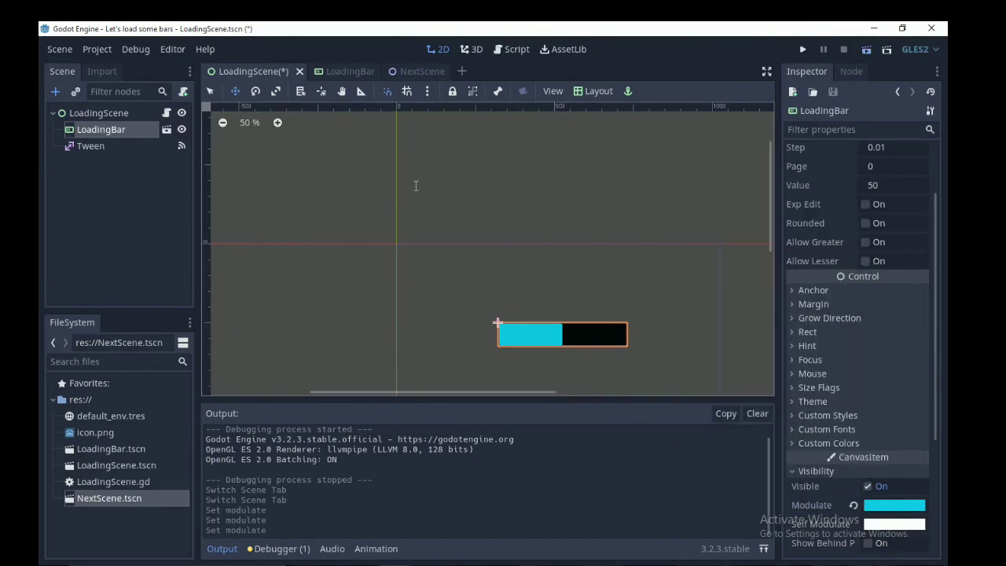